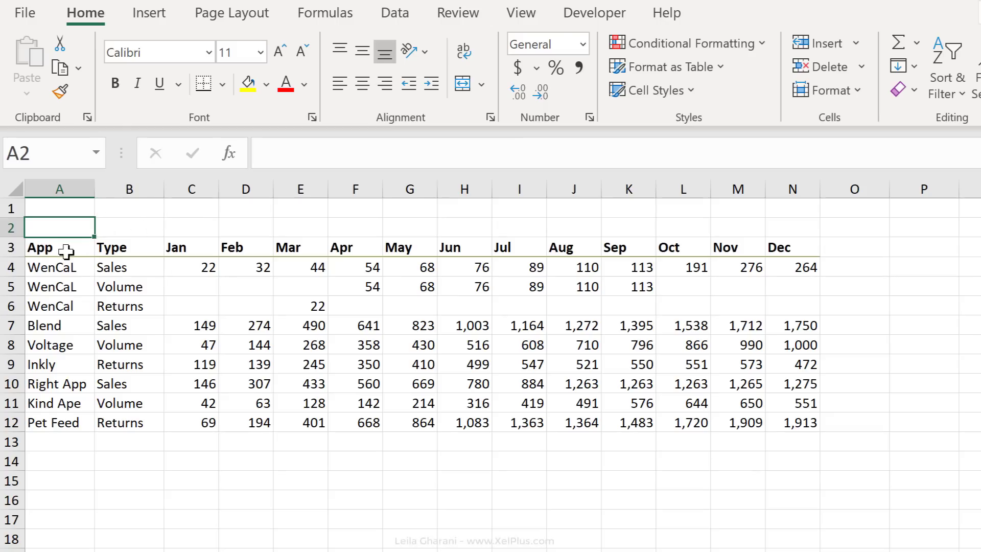
# Review the monthly values C3:N12 and App/Type labels A3:B12, then go to the Data ribbon.
pyautogui.click(198, 267)
pyautogui.moveTo(196, 246); pyautogui.dragTo(793, 424)
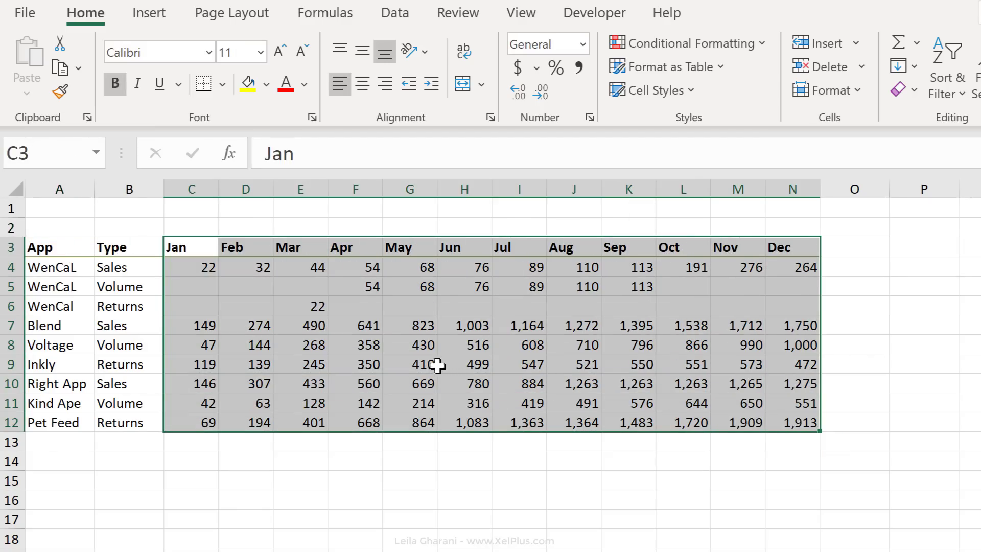
pyautogui.click(59, 245)
pyautogui.moveTo(59, 245); pyautogui.dragTo(124, 424)
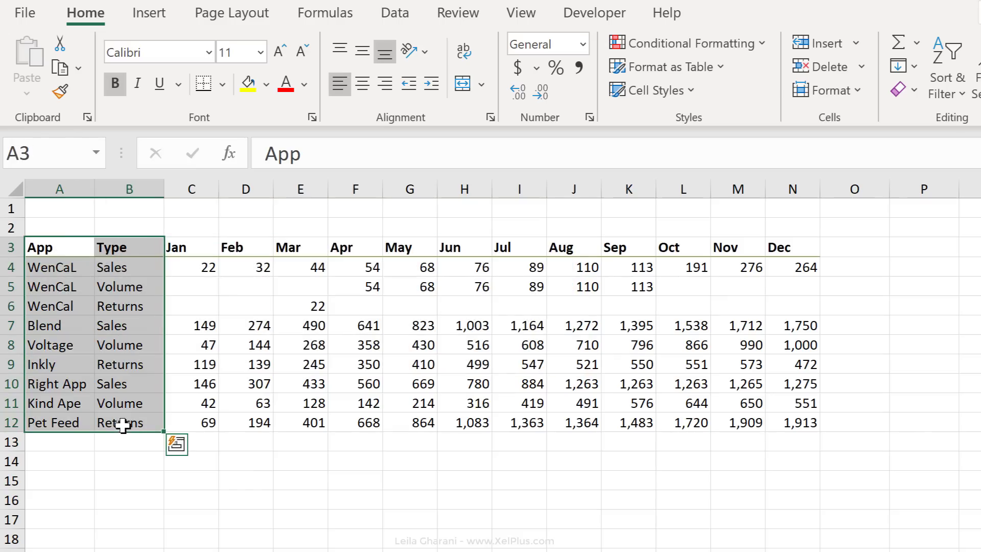
pyautogui.click(181, 267)
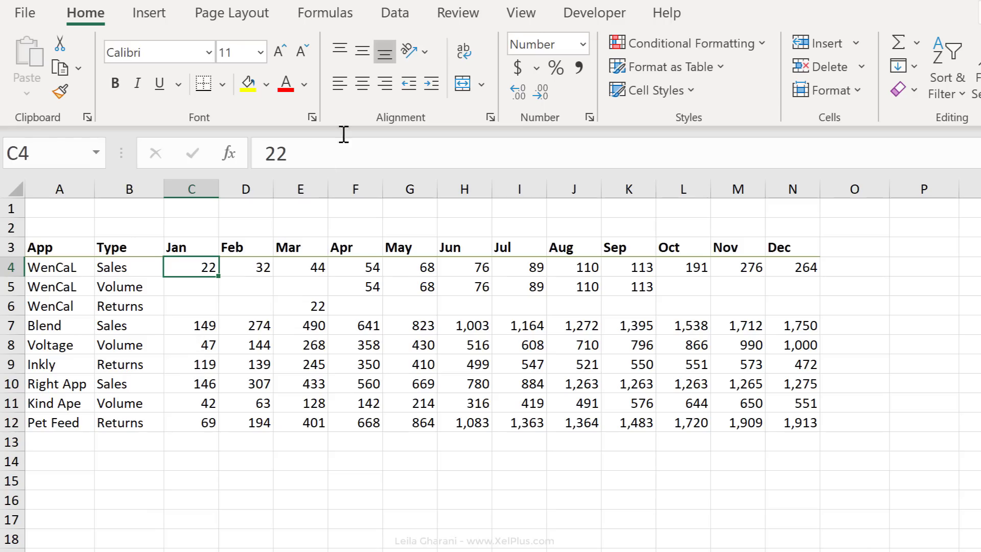
pyautogui.click(395, 13)
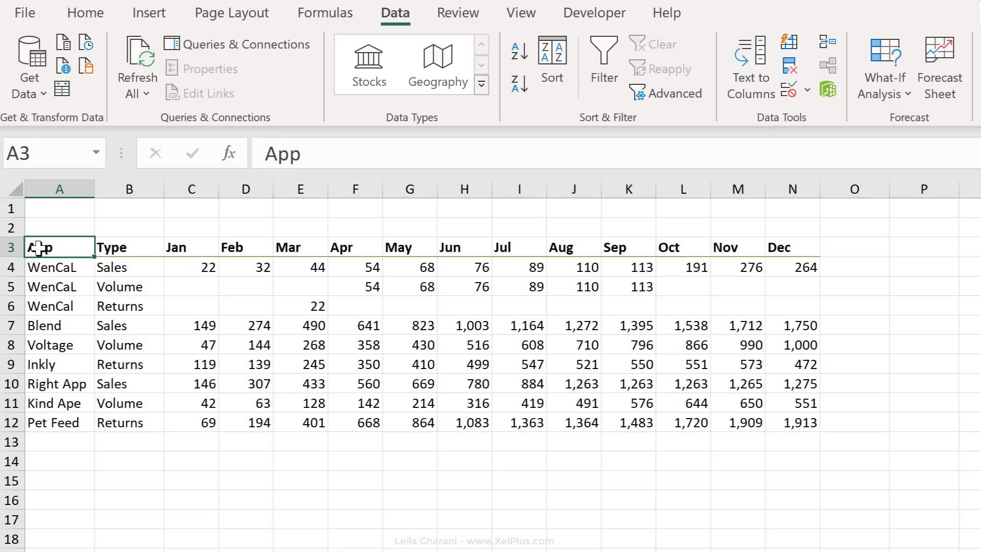
# Convert the app sales data range into a table with headers using Ctrl+T.
pyautogui.moveTo(39, 247)
pyautogui.mouseDown()
pyautogui.moveTo(637, 414)
pyautogui.moveTo(801, 425)
pyautogui.mouseUp()
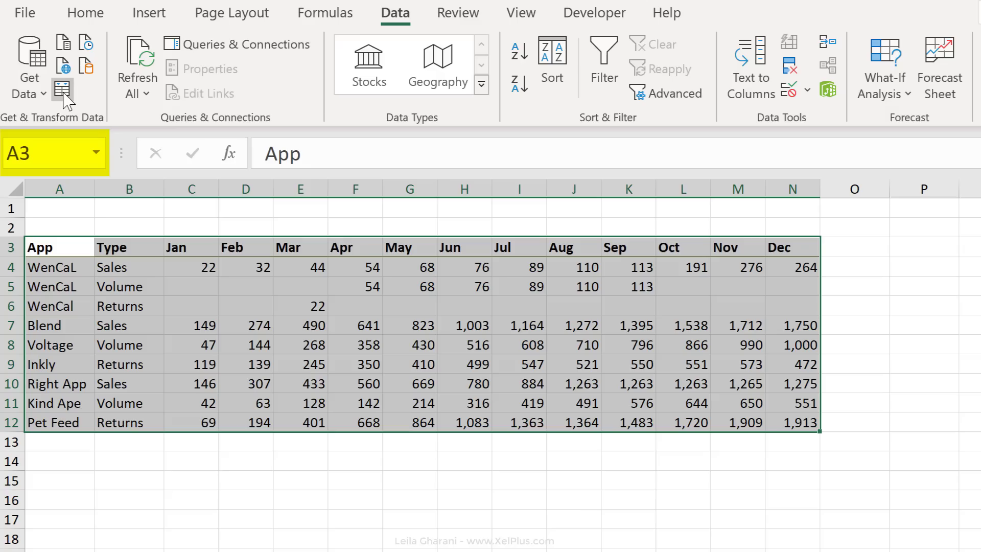
pyautogui.click(73, 306)
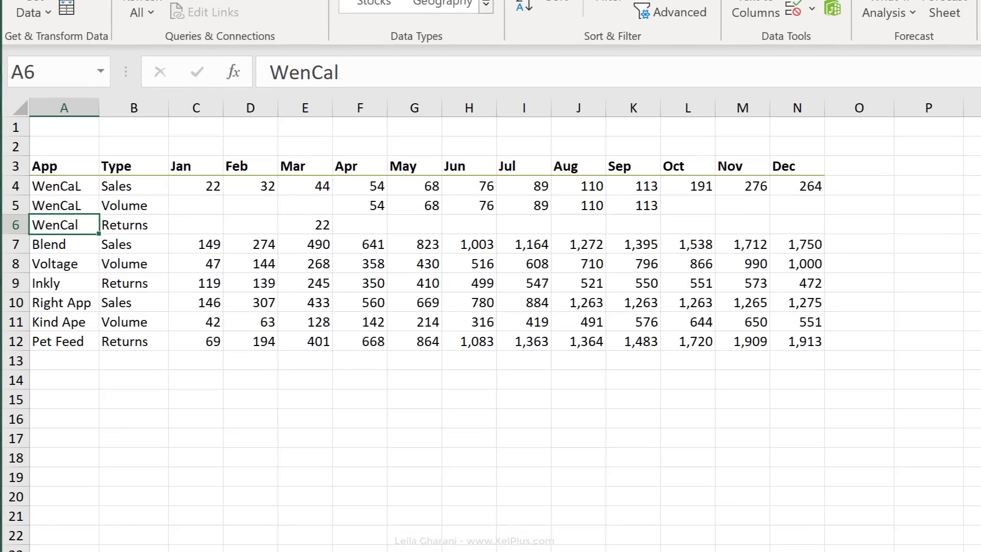
pyautogui.hotkey('ctrl', 't')
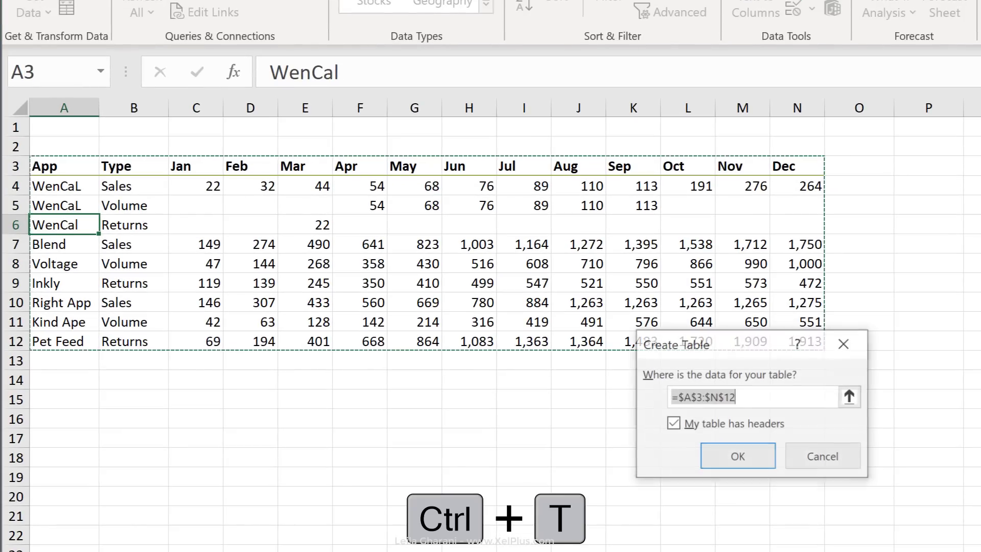
pyautogui.click(739, 458)
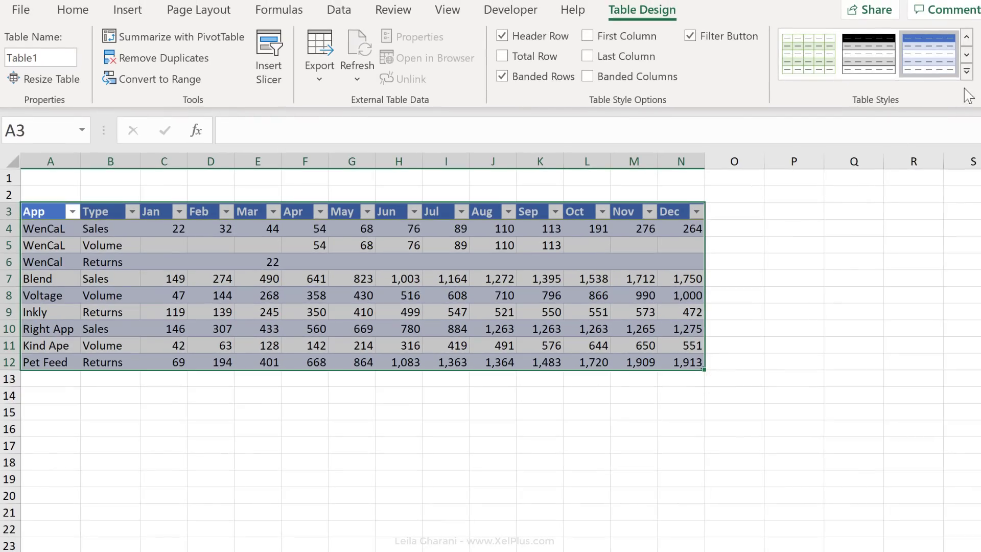
# Apply the first light table style and name the table TableSource.
pyautogui.click(967, 74)
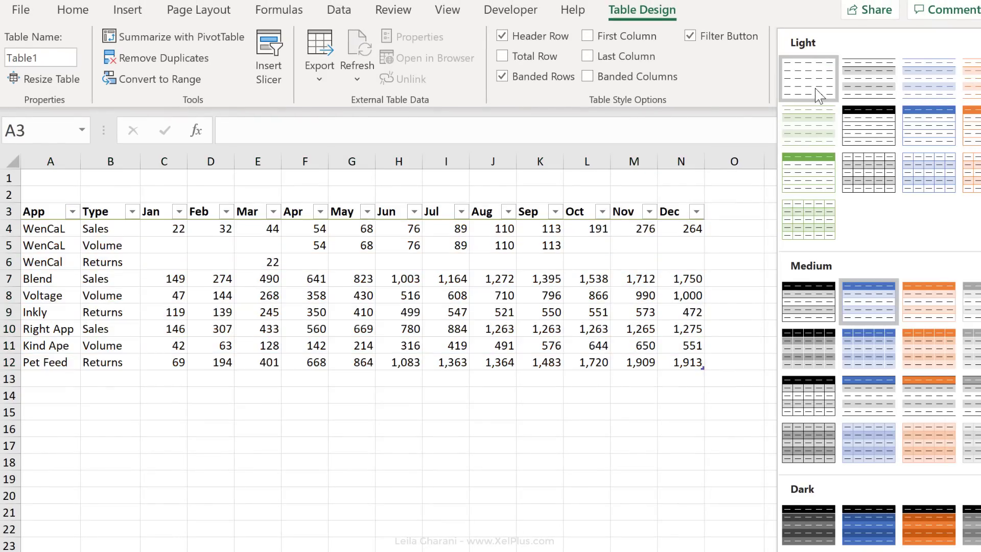
pyautogui.click(795, 61)
pyautogui.click(55, 58)
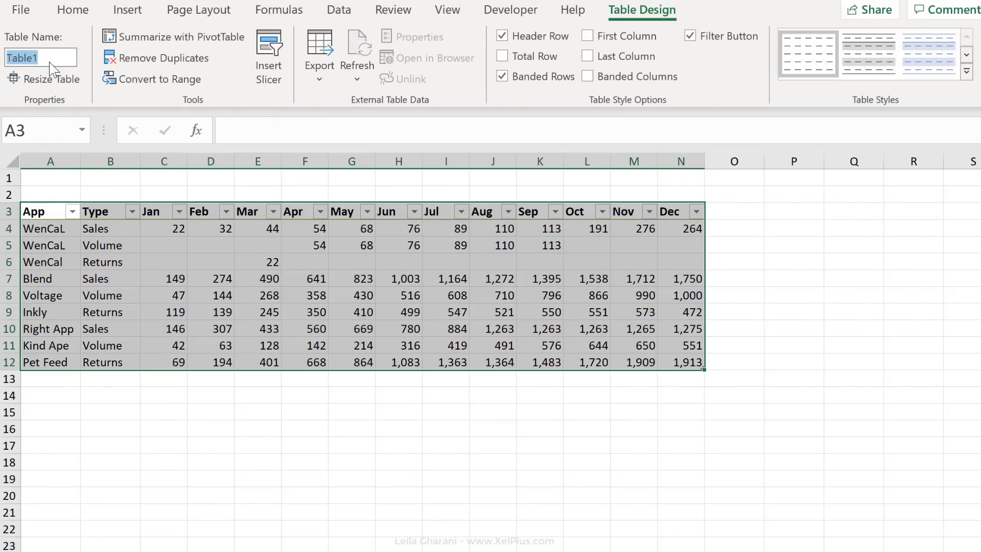
pyautogui.write('Source')
pyautogui.press('Return')
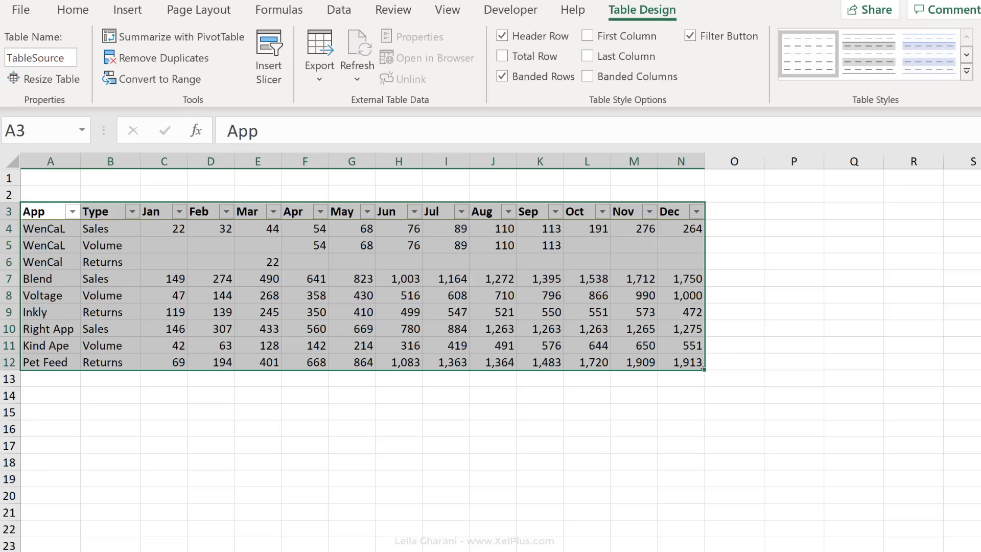
pyautogui.click(340, 10)
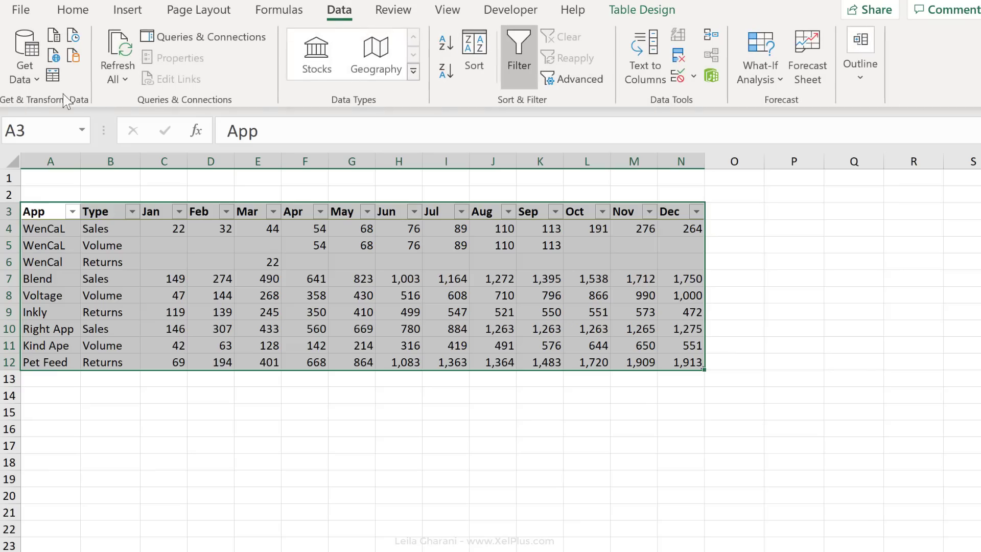
# Load TableSource into Power Query as a query and rename it TableFinal.
pyautogui.click(53, 76)
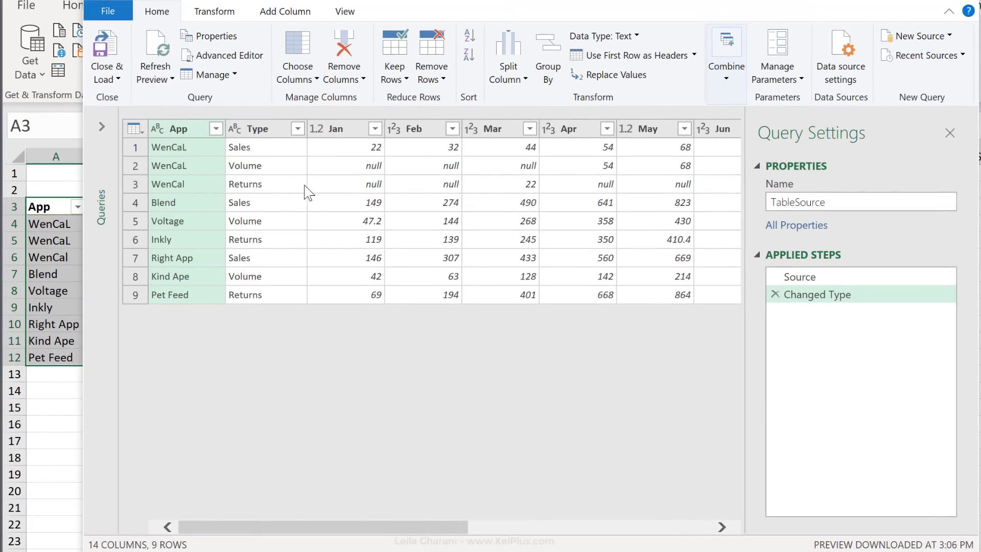
pyautogui.click(864, 202)
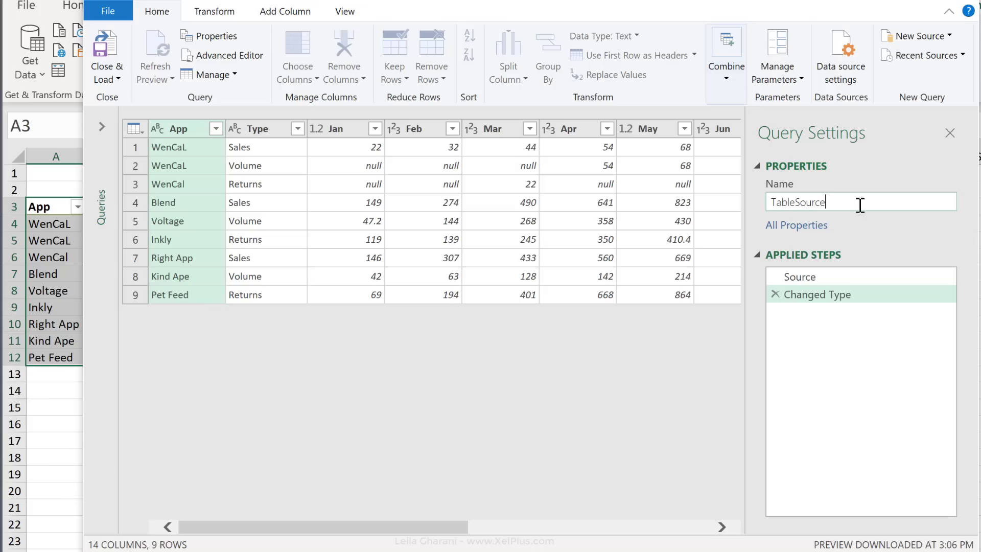
pyautogui.moveTo(794, 202); pyautogui.dragTo(836, 204)
pyautogui.write('Final')
pyautogui.press('Return')
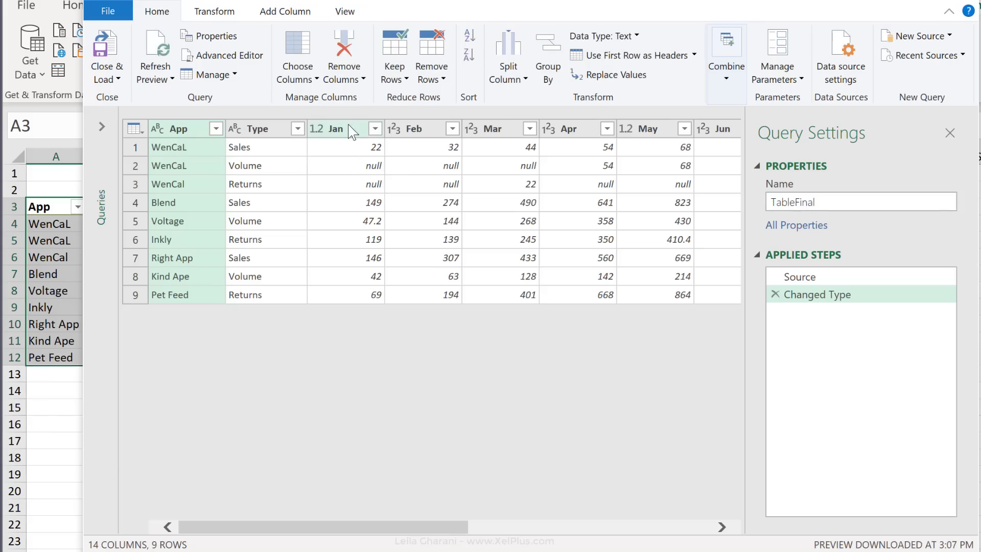
# Unpivot all columns except App and Type, and rename Attribute to Month.
pyautogui.click(345, 129)
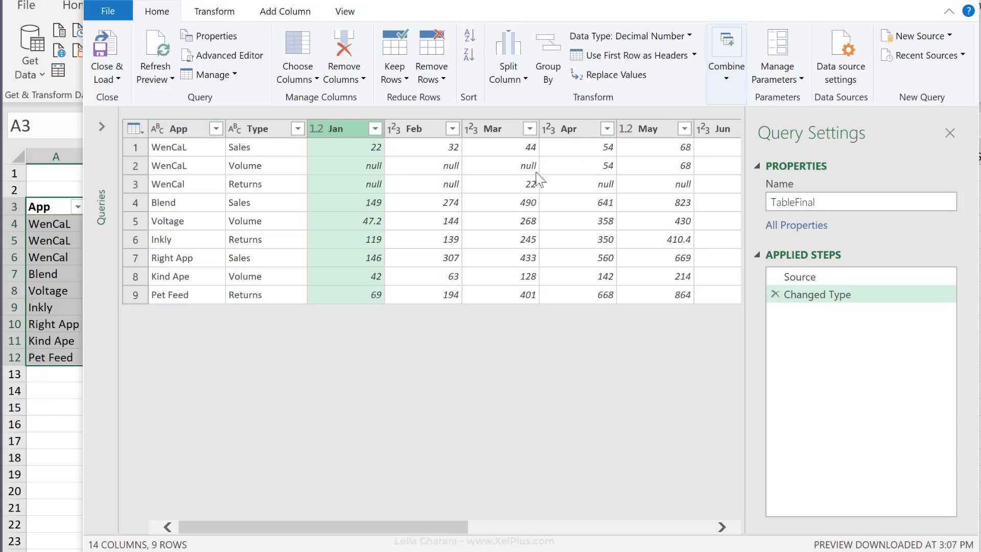
pyautogui.click(206, 134)
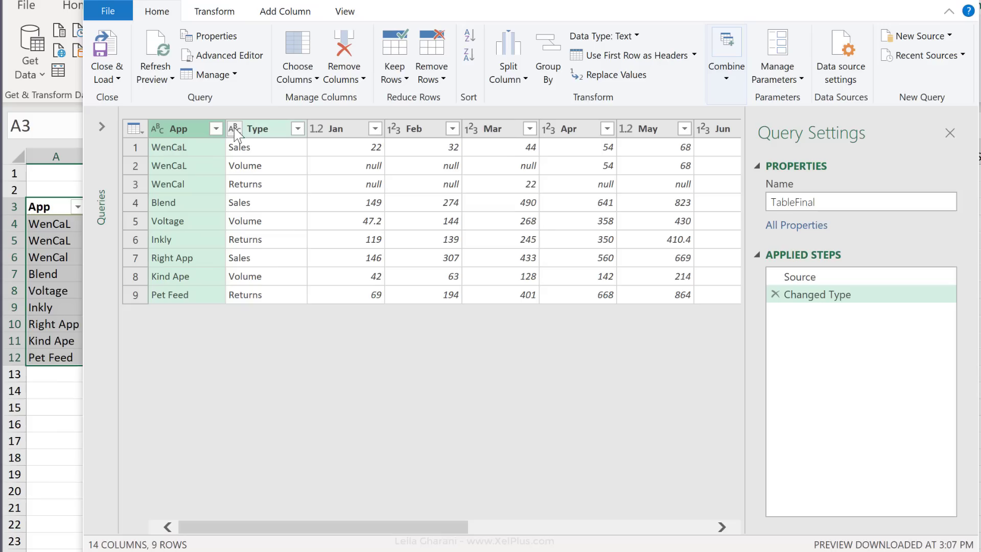
pyautogui.keyDown('shift'); pyautogui.click(264, 133); pyautogui.keyUp('shift')
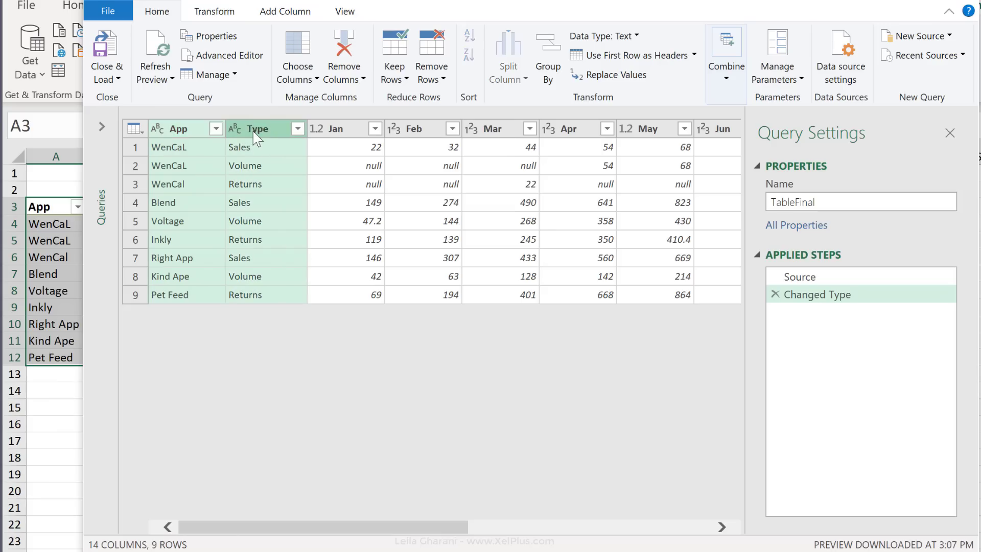
pyautogui.rightClick(253, 133)
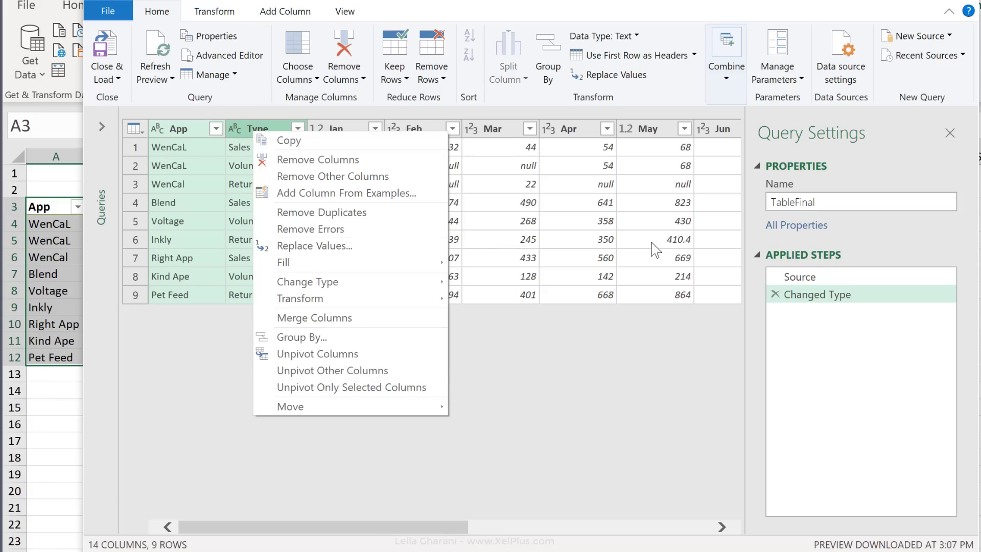
pyautogui.click(332, 370)
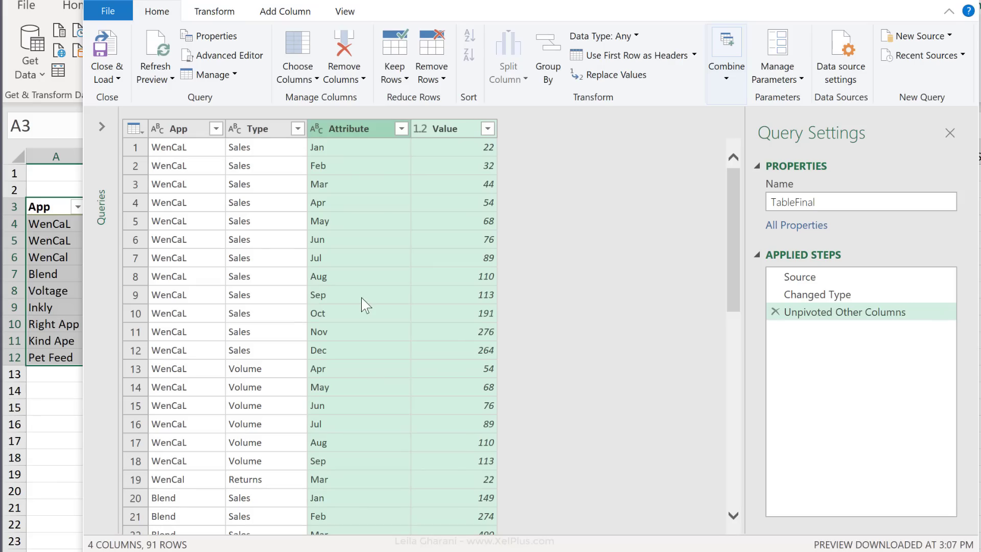
pyautogui.click(356, 132)
pyautogui.doubleClick(349, 129)
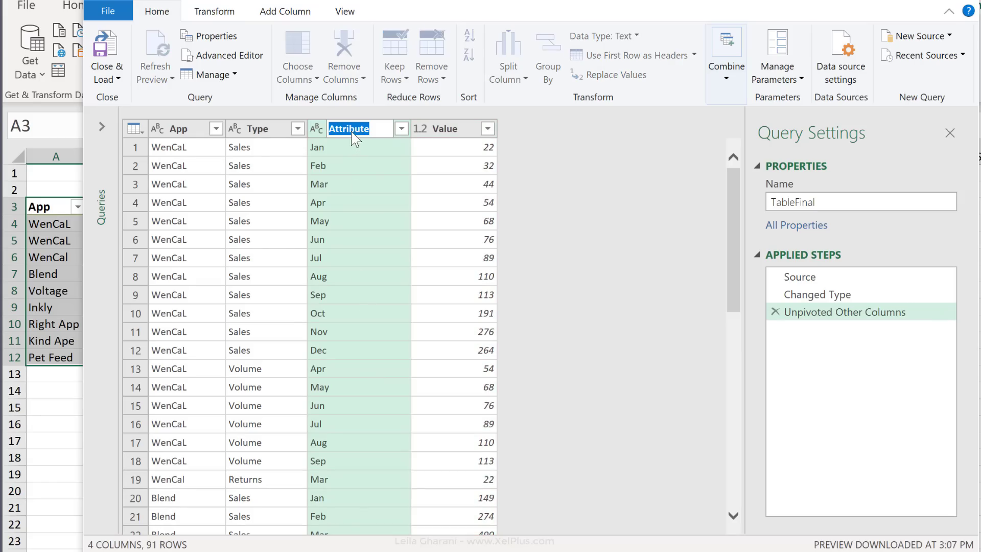
pyautogui.write('Month')
pyautogui.press('Return')
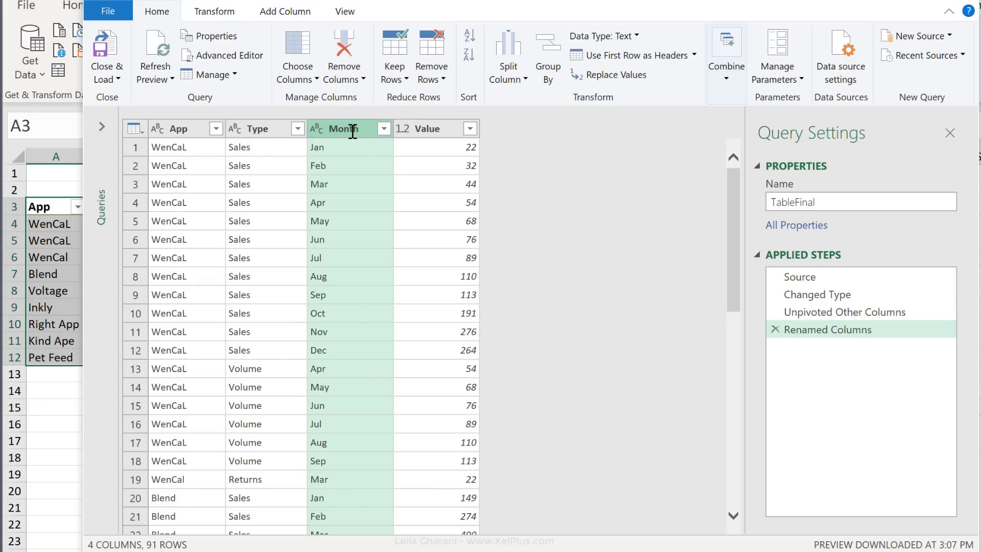
# Check row 13 (Volume, Apr) against the original sales sheet behind the editor.
pyautogui.click(430, 148)
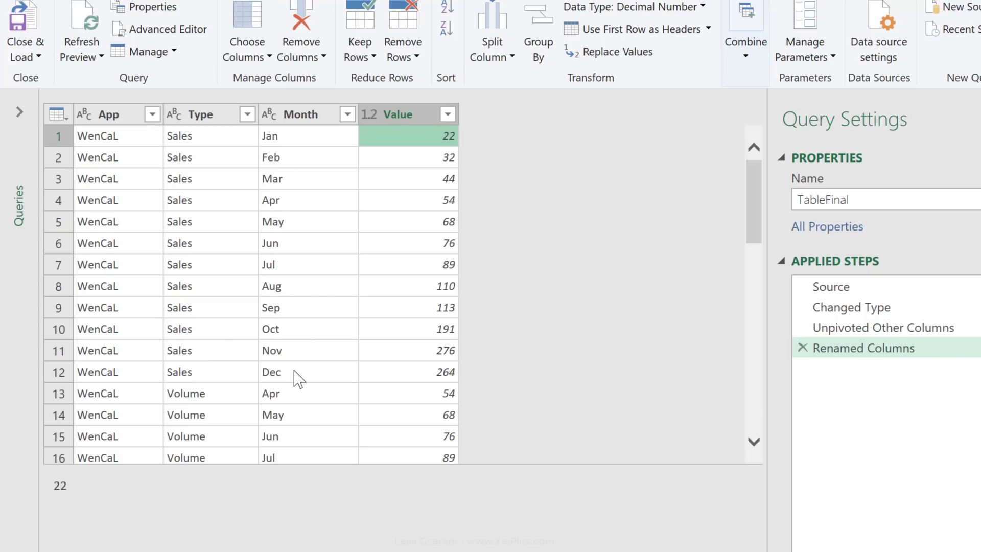
pyautogui.click(146, 395)
pyautogui.click(178, 398)
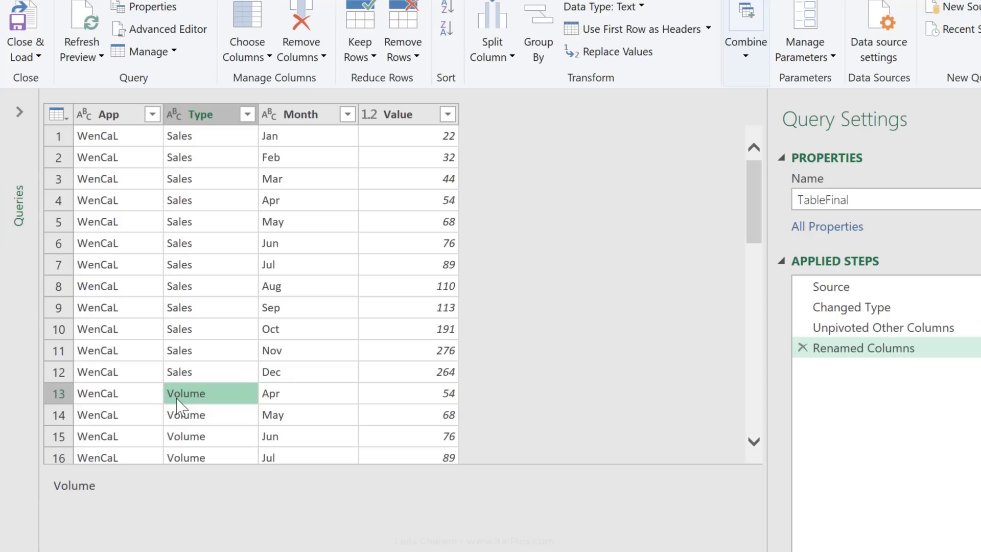
pyautogui.click(289, 396)
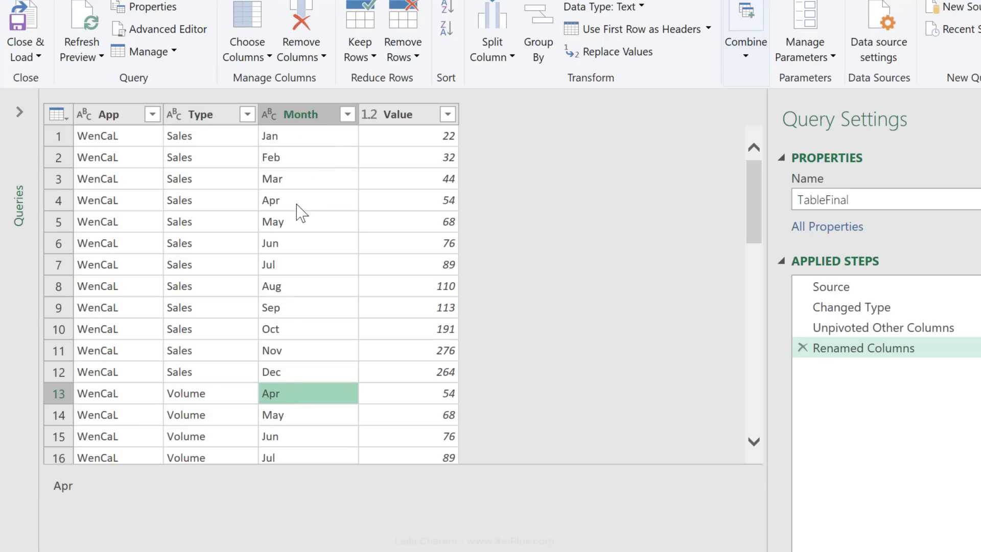
pyautogui.moveTo(300, 4); pyautogui.dragTo(300, 278)
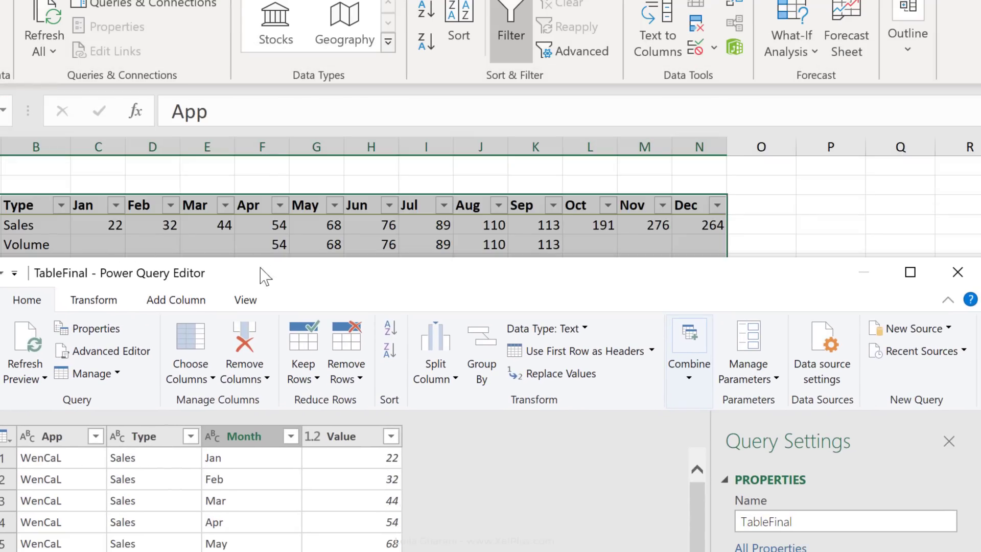
pyautogui.moveTo(269, 275); pyautogui.dragTo(271, 2)
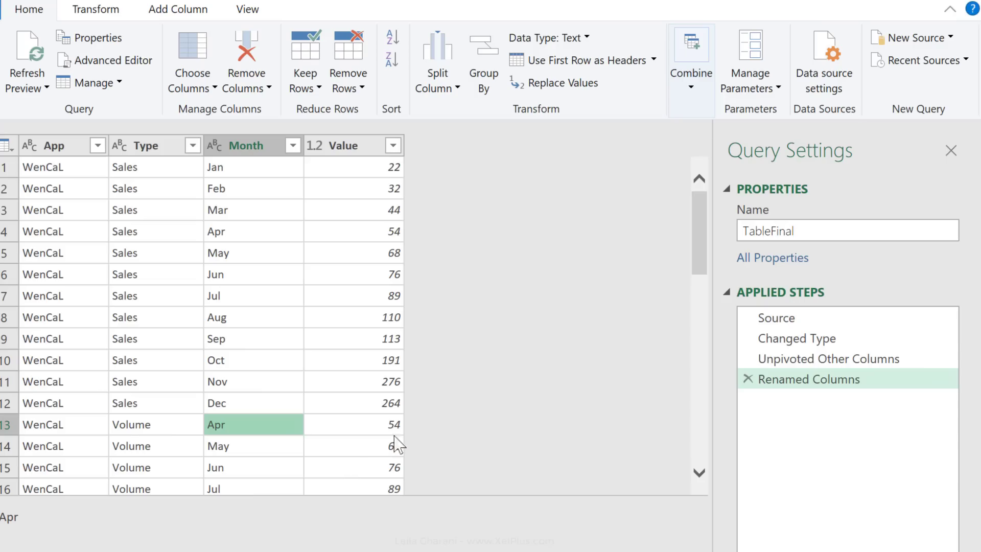
# From the Changed Type step, select the Jan through Dec columns and start Replace Values.
pyautogui.click(790, 343)
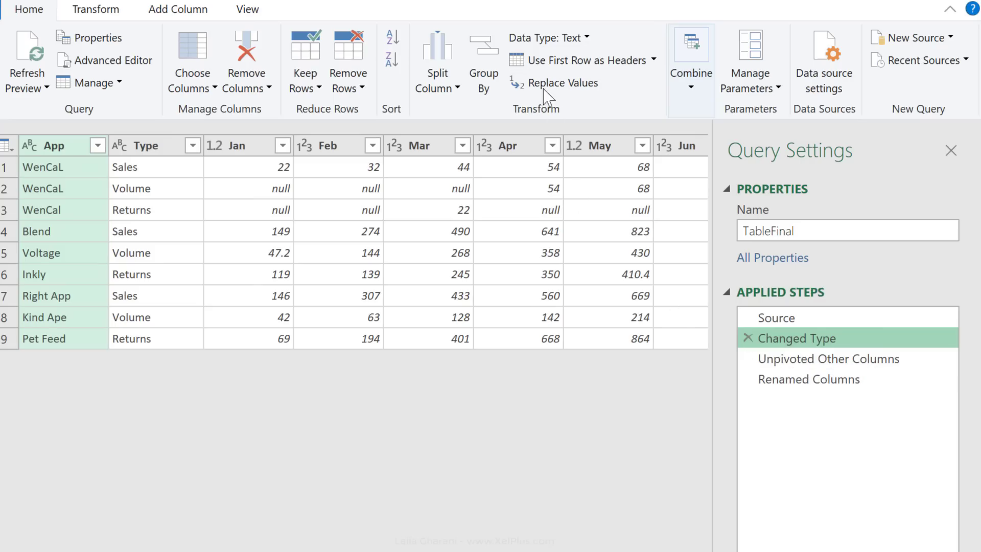
pyautogui.click(238, 146)
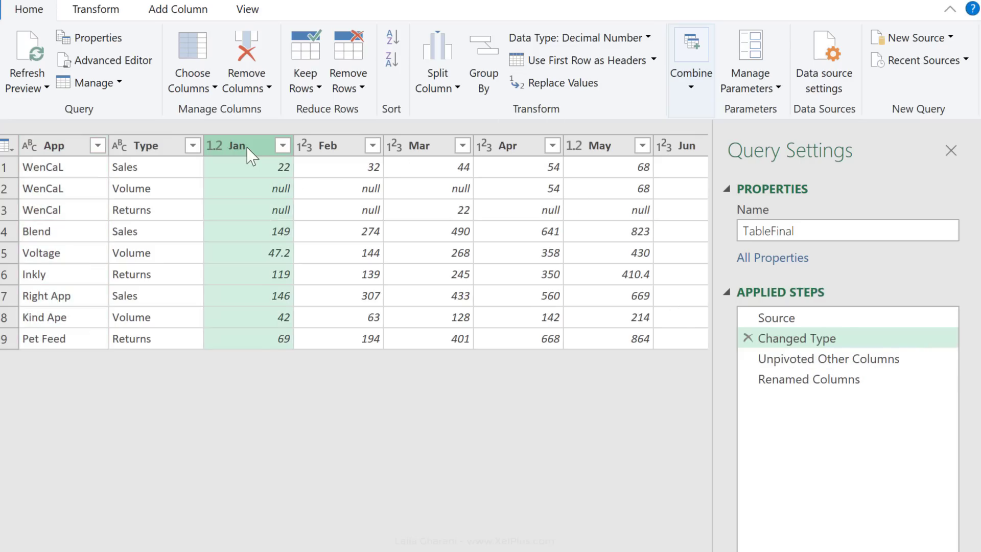
pyautogui.hscroll(8, 353, 253)
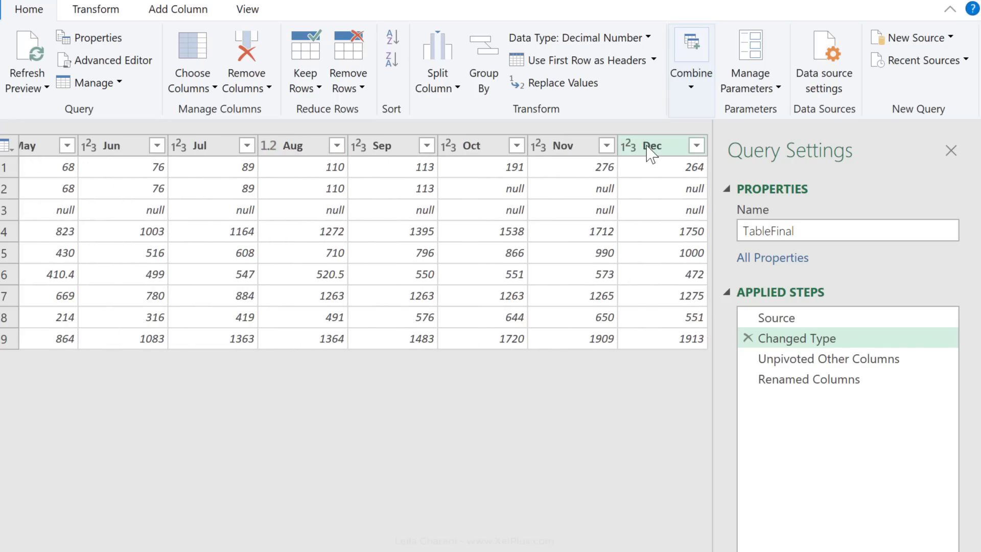
pyautogui.keyDown('shift'); pyautogui.click(649, 146); pyautogui.keyUp('shift')
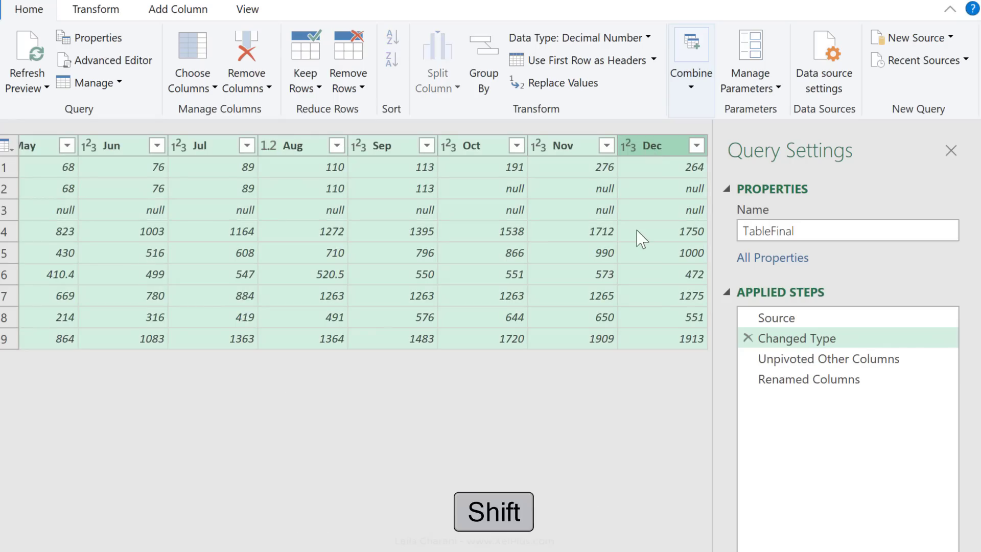
pyautogui.click(557, 83)
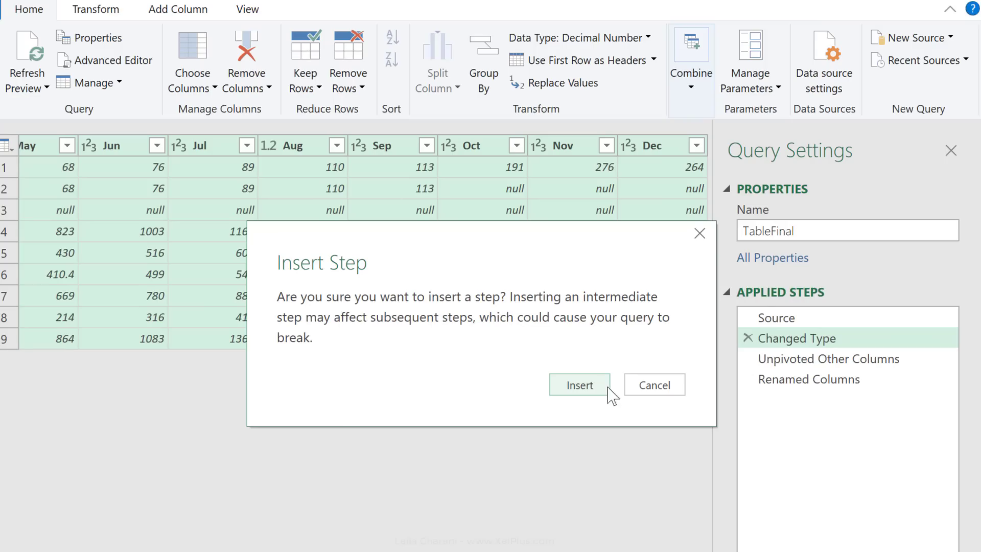
# Insert a Replaced Value step turning null into 0, then view the Renamed Columns result.
pyautogui.click(581, 392)
pyautogui.write('null')
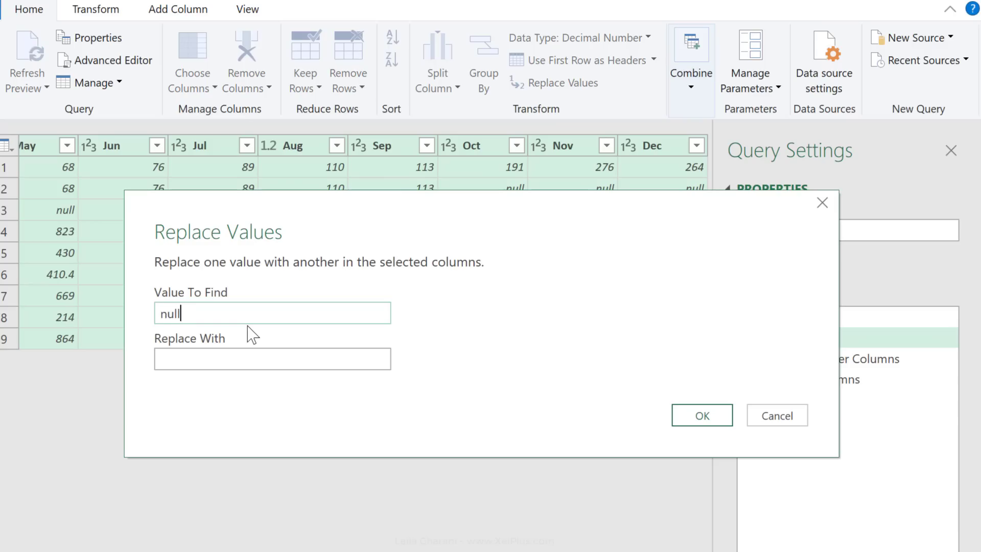
pyautogui.press('Tab')
pyautogui.write('0')
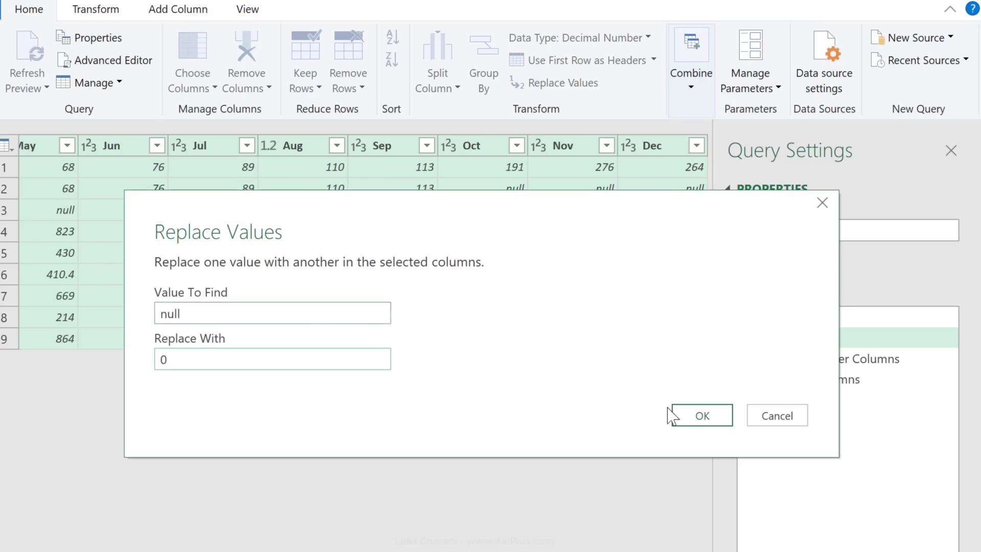
pyautogui.click(703, 416)
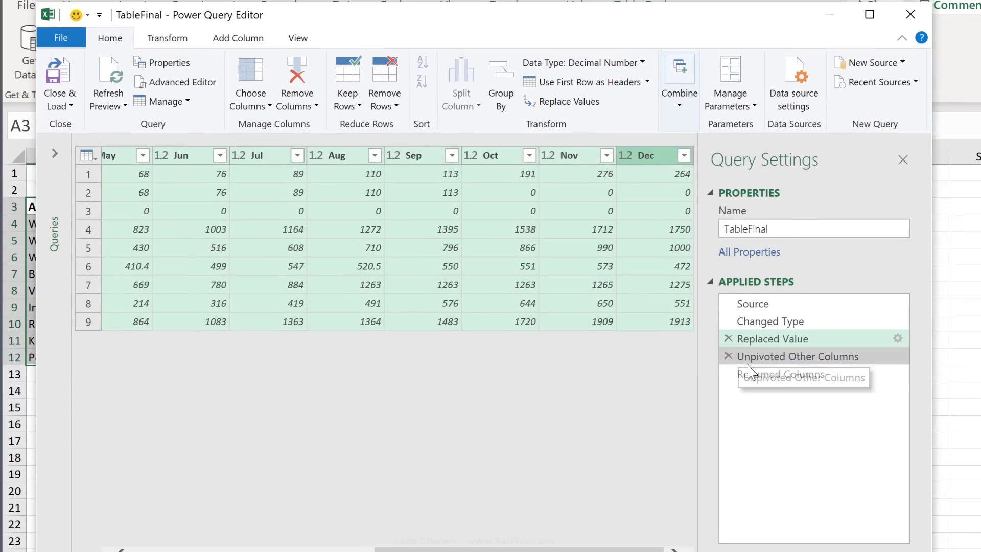
pyautogui.click(758, 376)
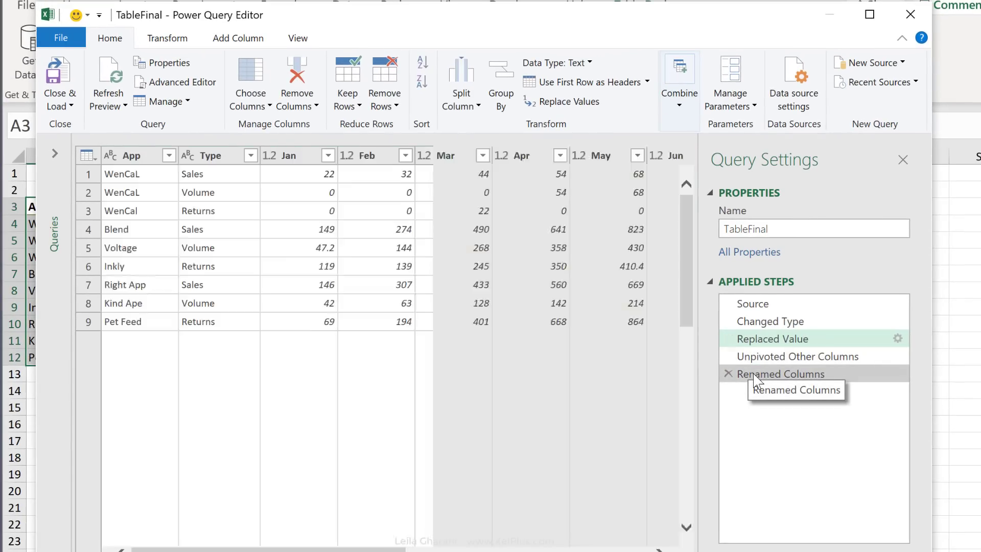
pyautogui.click(760, 376)
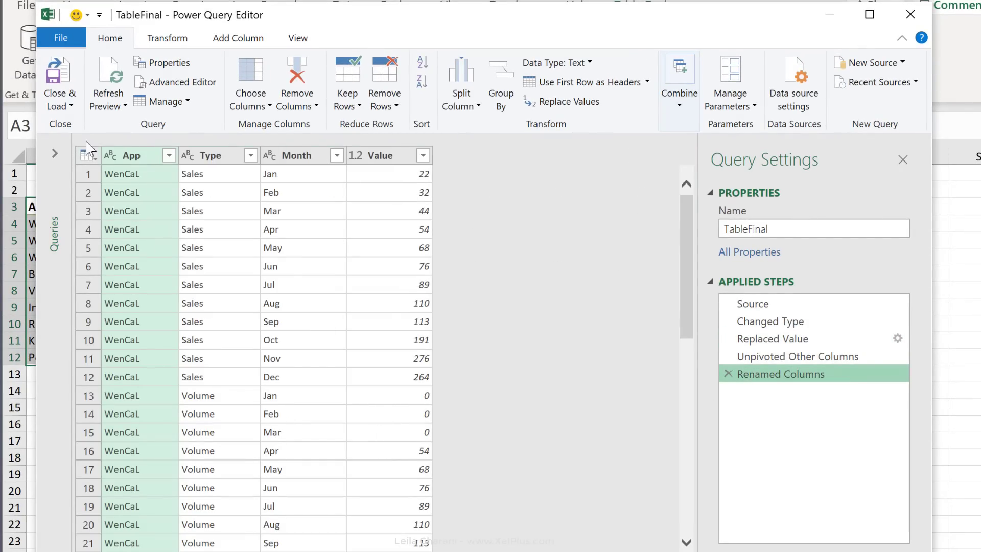
# Load TableFinal as a table on a new worksheet, then return to the Data sheet.
pyautogui.click(59, 106)
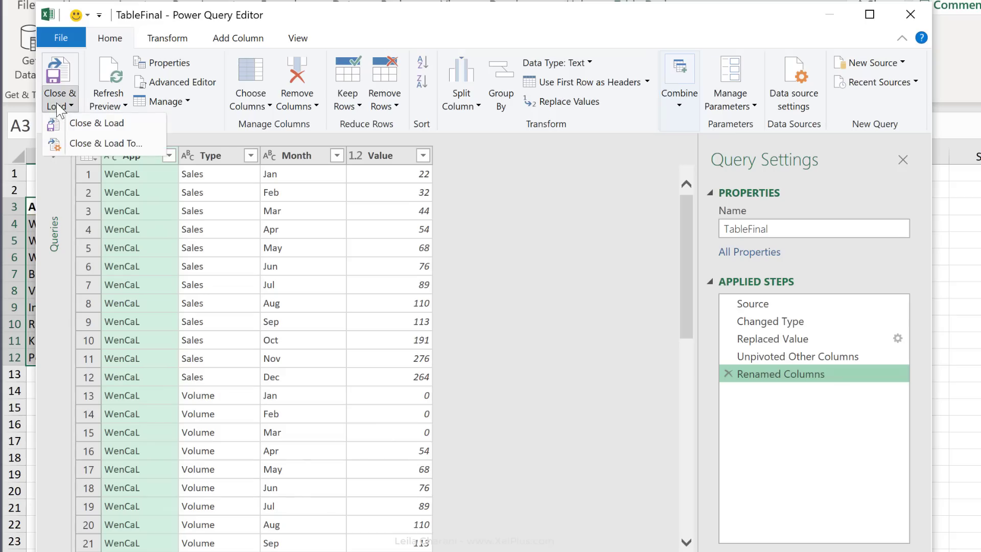
pyautogui.click(104, 143)
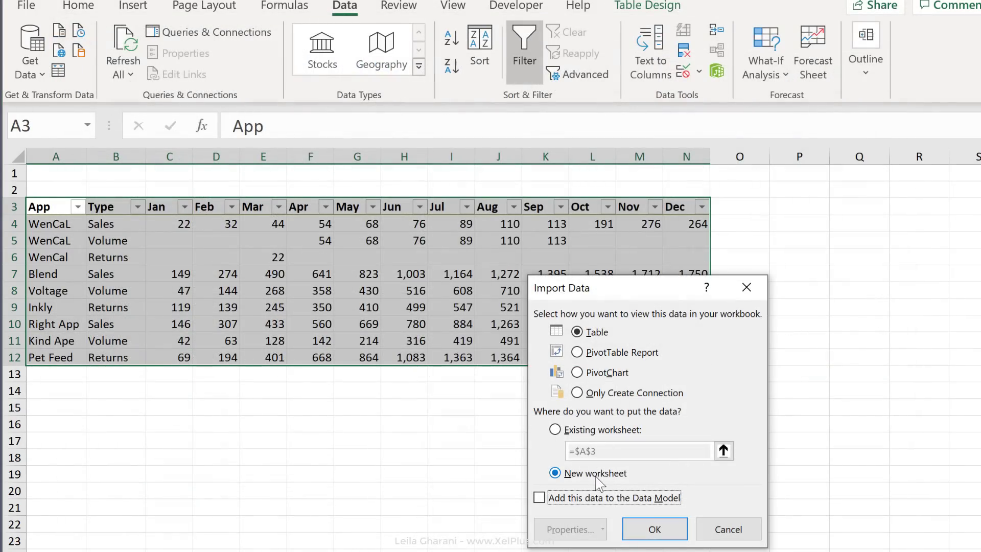
pyautogui.click(656, 529)
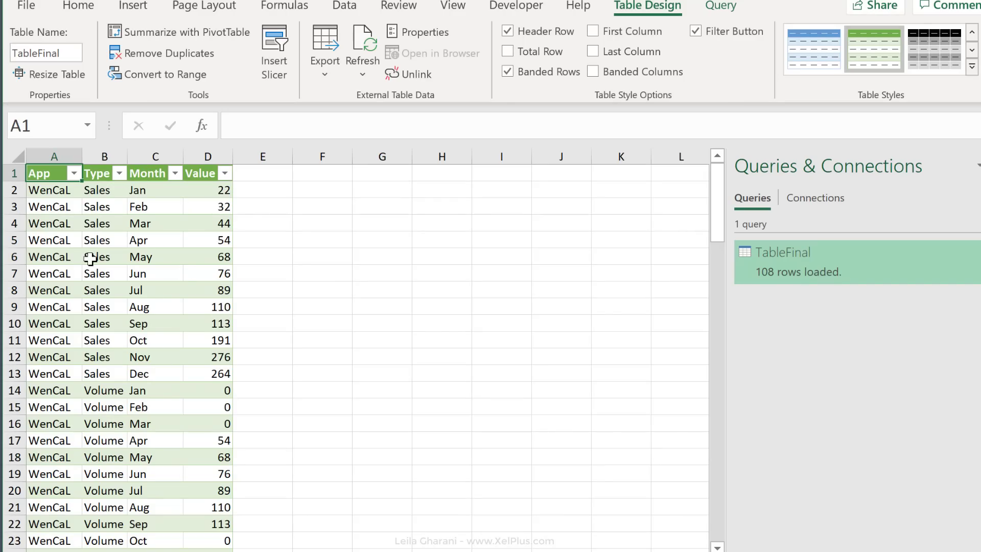
pyautogui.scroll(-6, 154, 268)
pyautogui.scroll(-6, 153, 269)
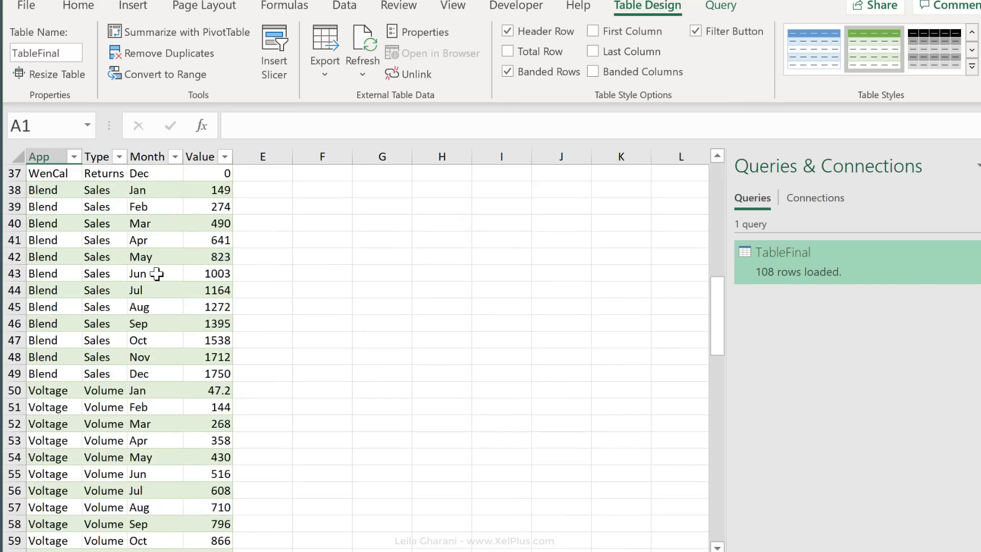
pyautogui.scroll(-6, 153, 269)
pyautogui.scroll(-18, 157, 277)
pyautogui.scroll(3, 156, 278)
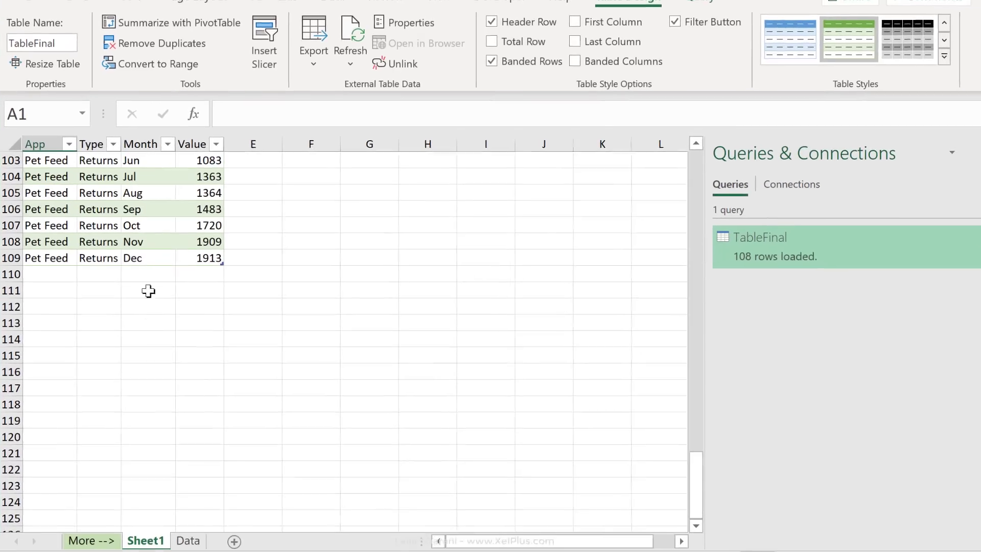
pyautogui.click(188, 532)
# Add a new source row: Health, Sales, Jan 20, Feb 30.
pyautogui.click(61, 355)
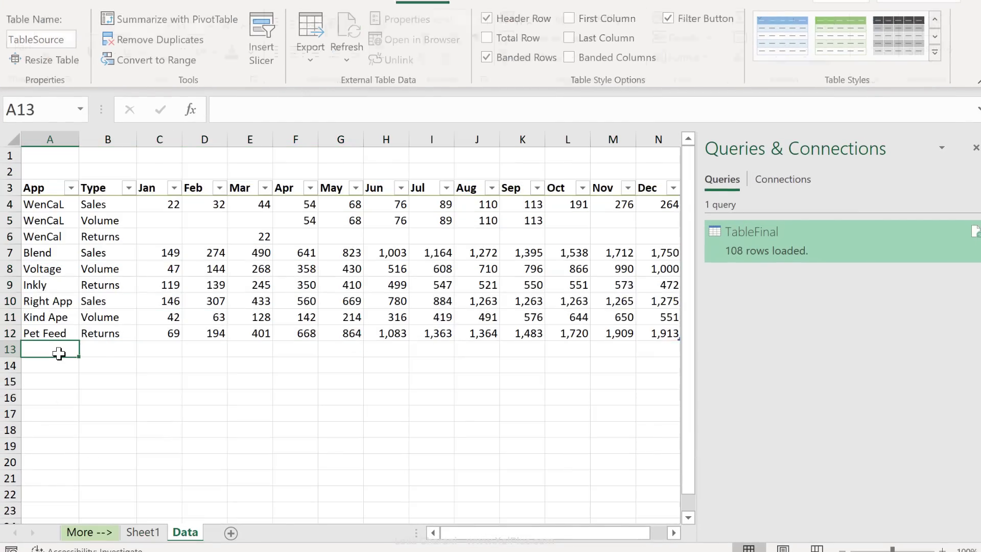
pyautogui.write('Hea')
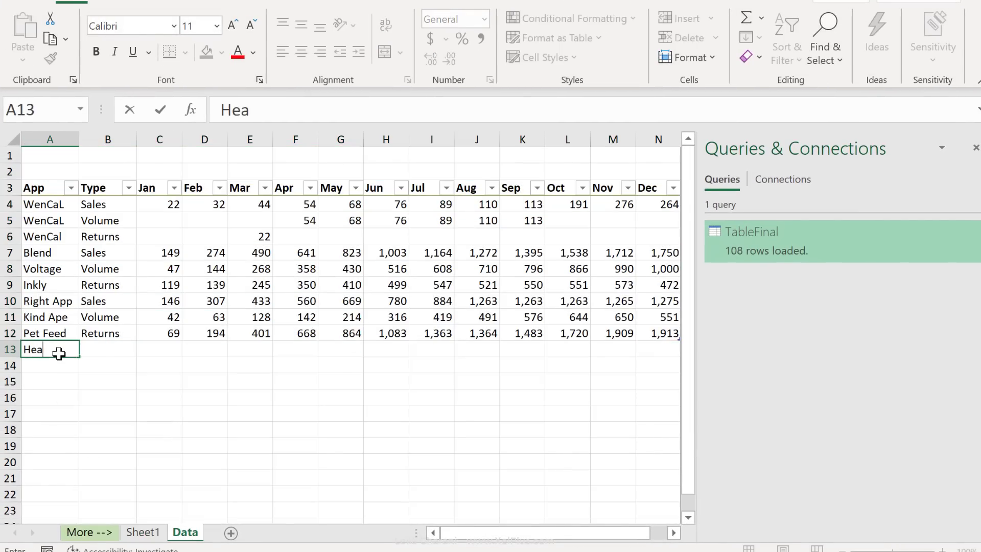
pyautogui.write('lth')
pyautogui.press('Tab')
pyautogui.write('Sales')
pyautogui.press('Tab')
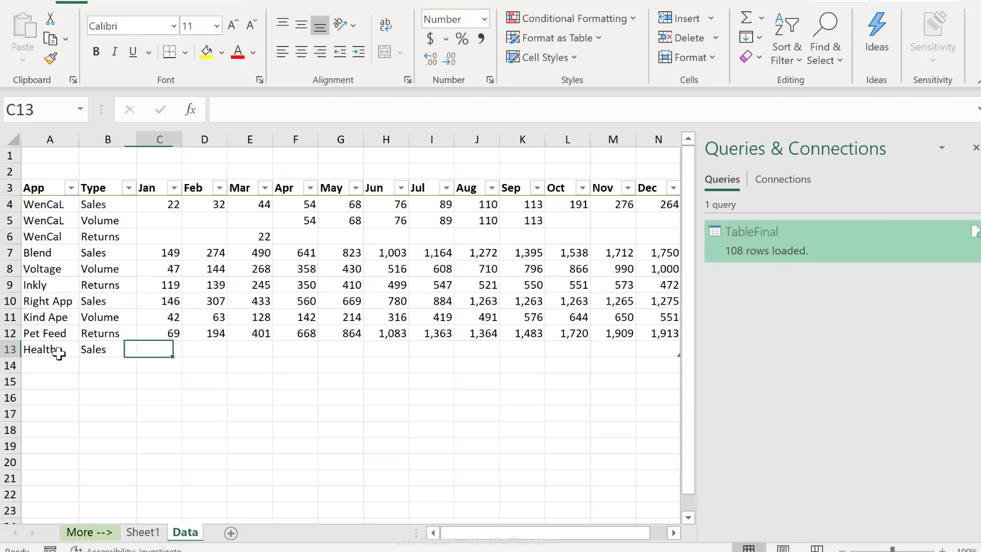
pyautogui.write('20')
pyautogui.press('Tab')
pyautogui.write('30')
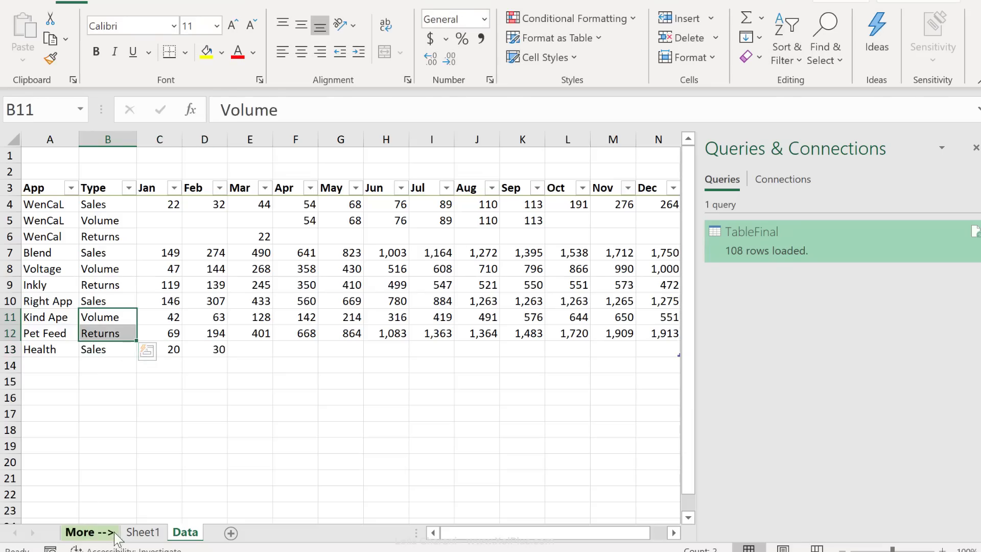
# Refresh the results table on Sheet1 and check the new Health month values.
pyautogui.click(143, 532)
pyautogui.rightClick(121, 221)
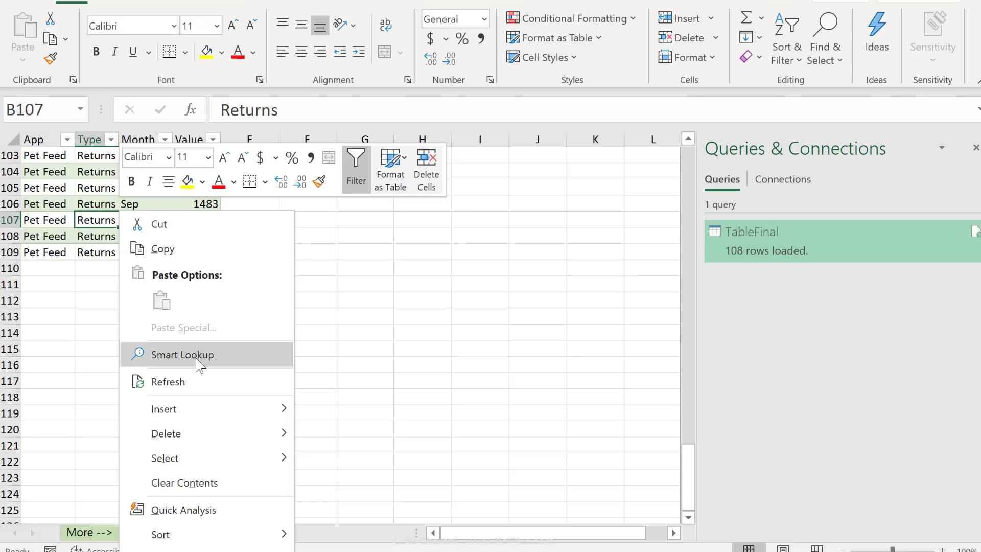
pyautogui.click(193, 377)
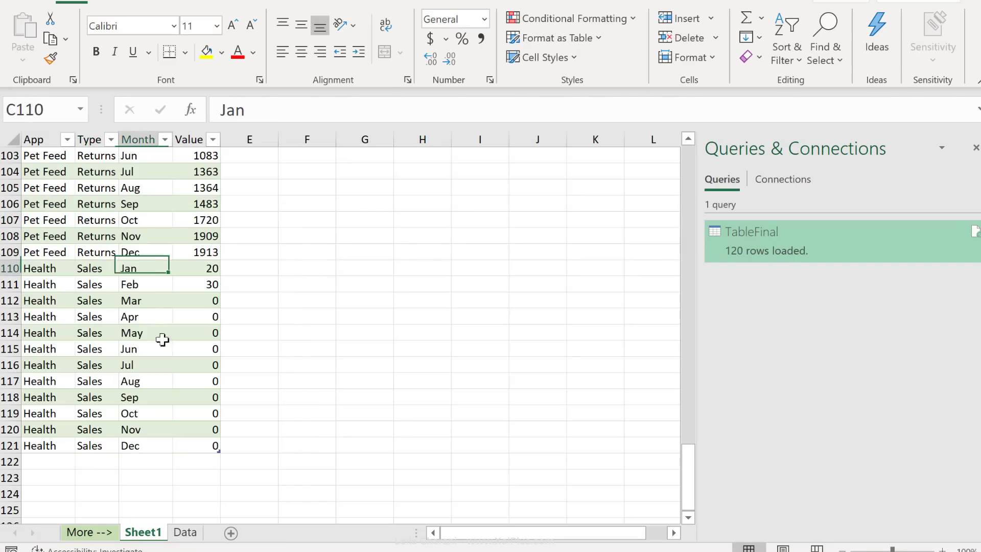
pyautogui.moveTo(139, 268); pyautogui.dragTo(207, 446)
pyautogui.click(207, 446)
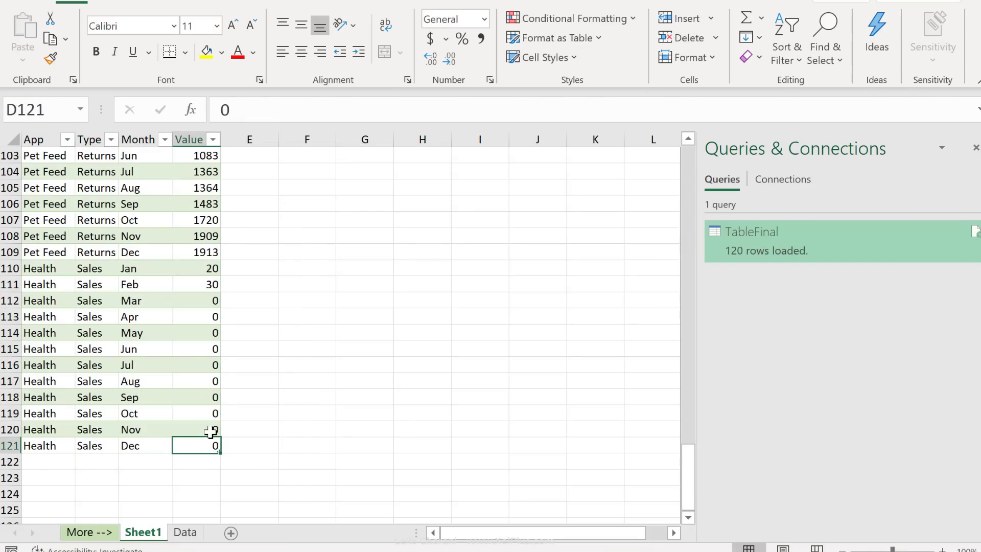